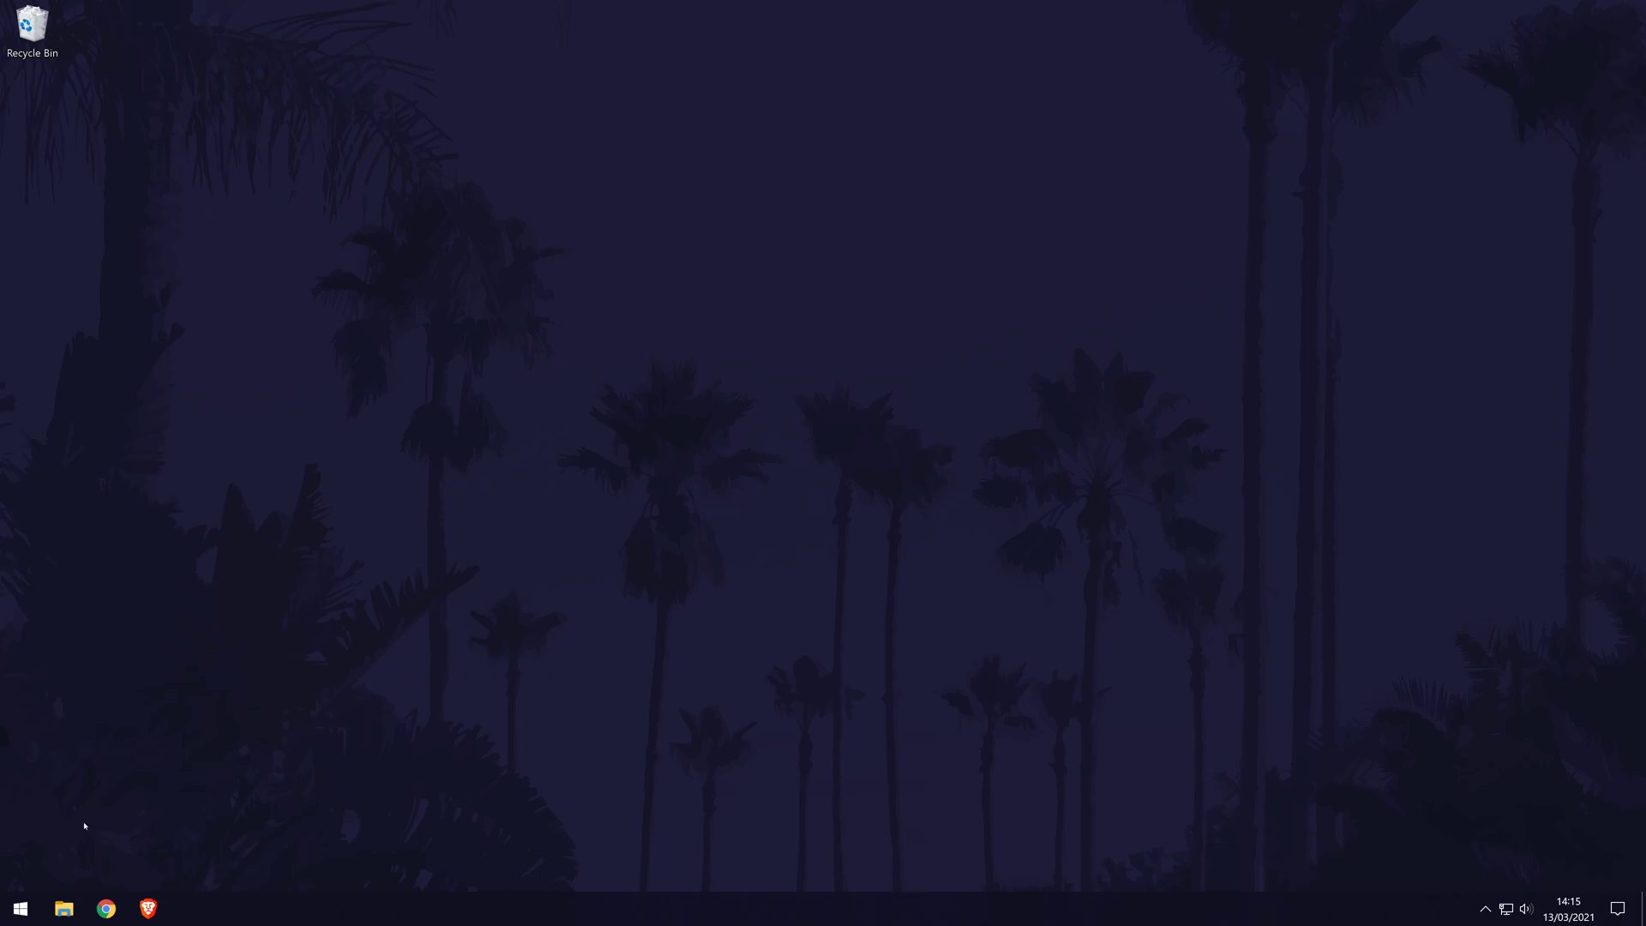
Launch Device Manager by searching 'dev' from the Start menu
left_click(19, 909)
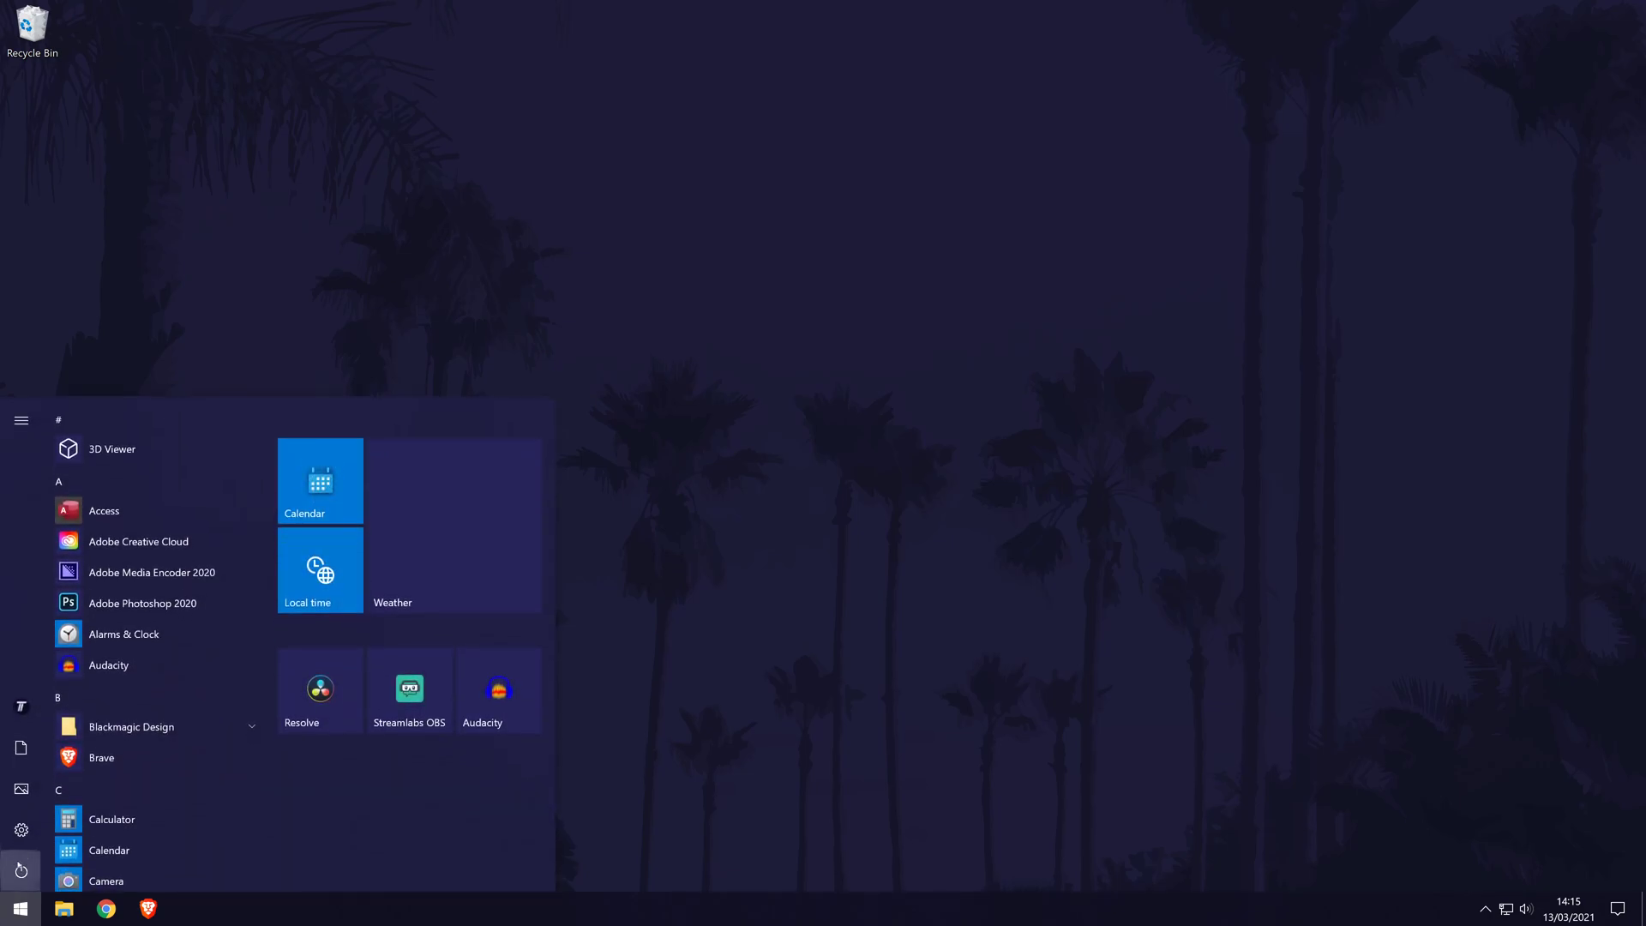
type("dev")
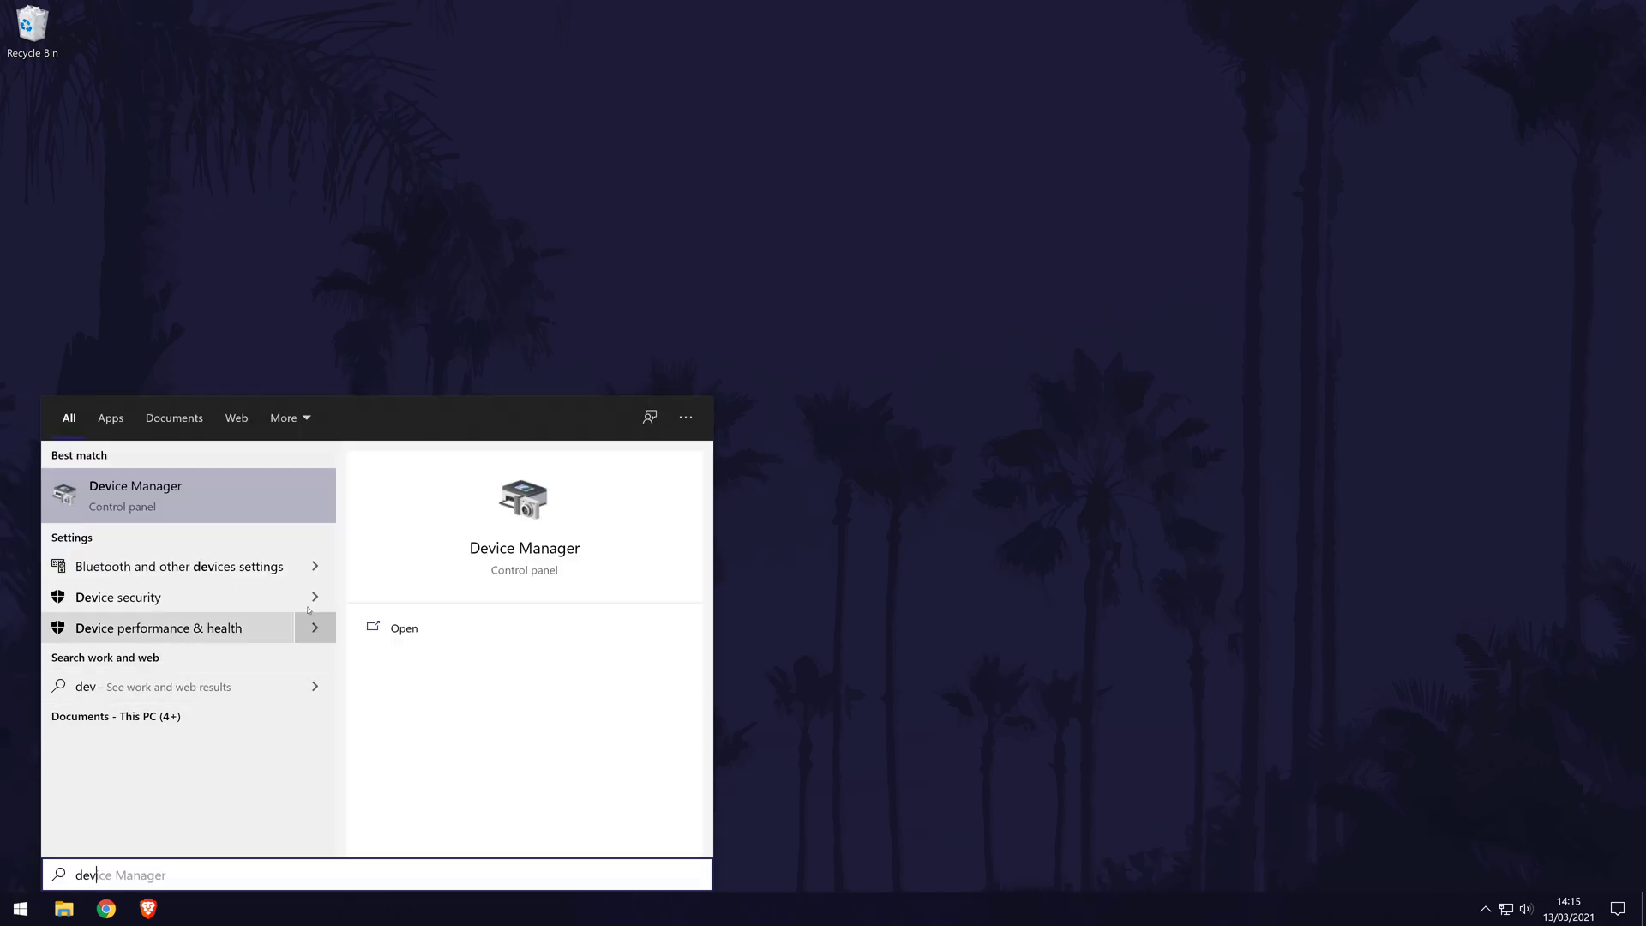
left_click(281, 492)
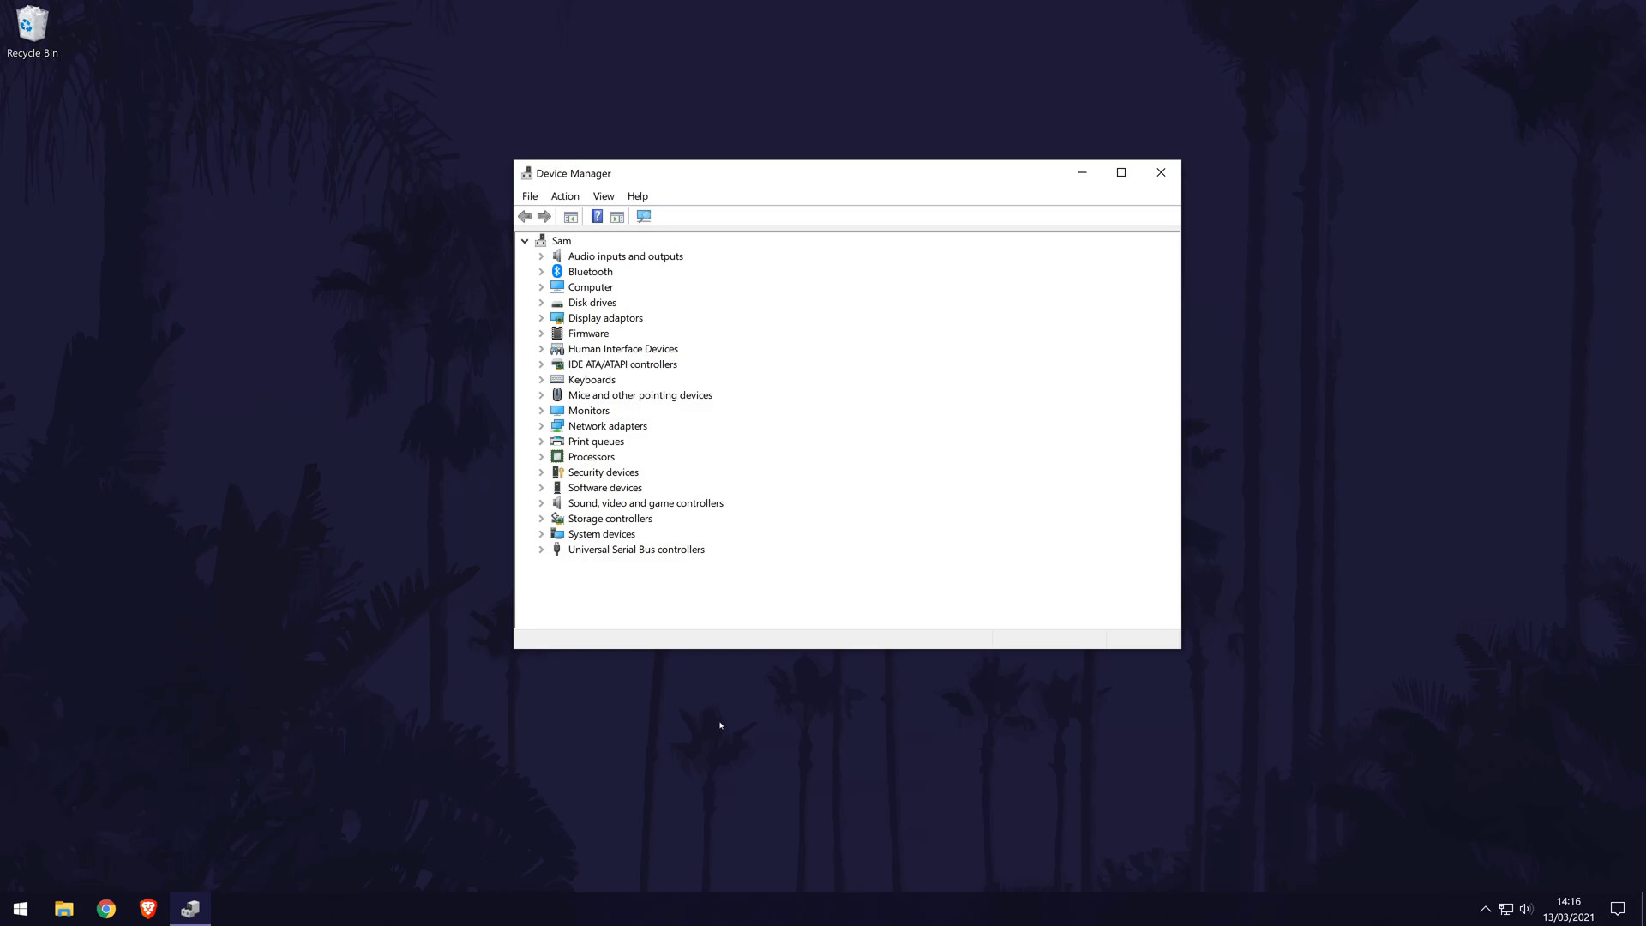
Expand Disk drives and select the GIGABYTE GP-GSTFS31480GNTD drive
left_click(588, 304)
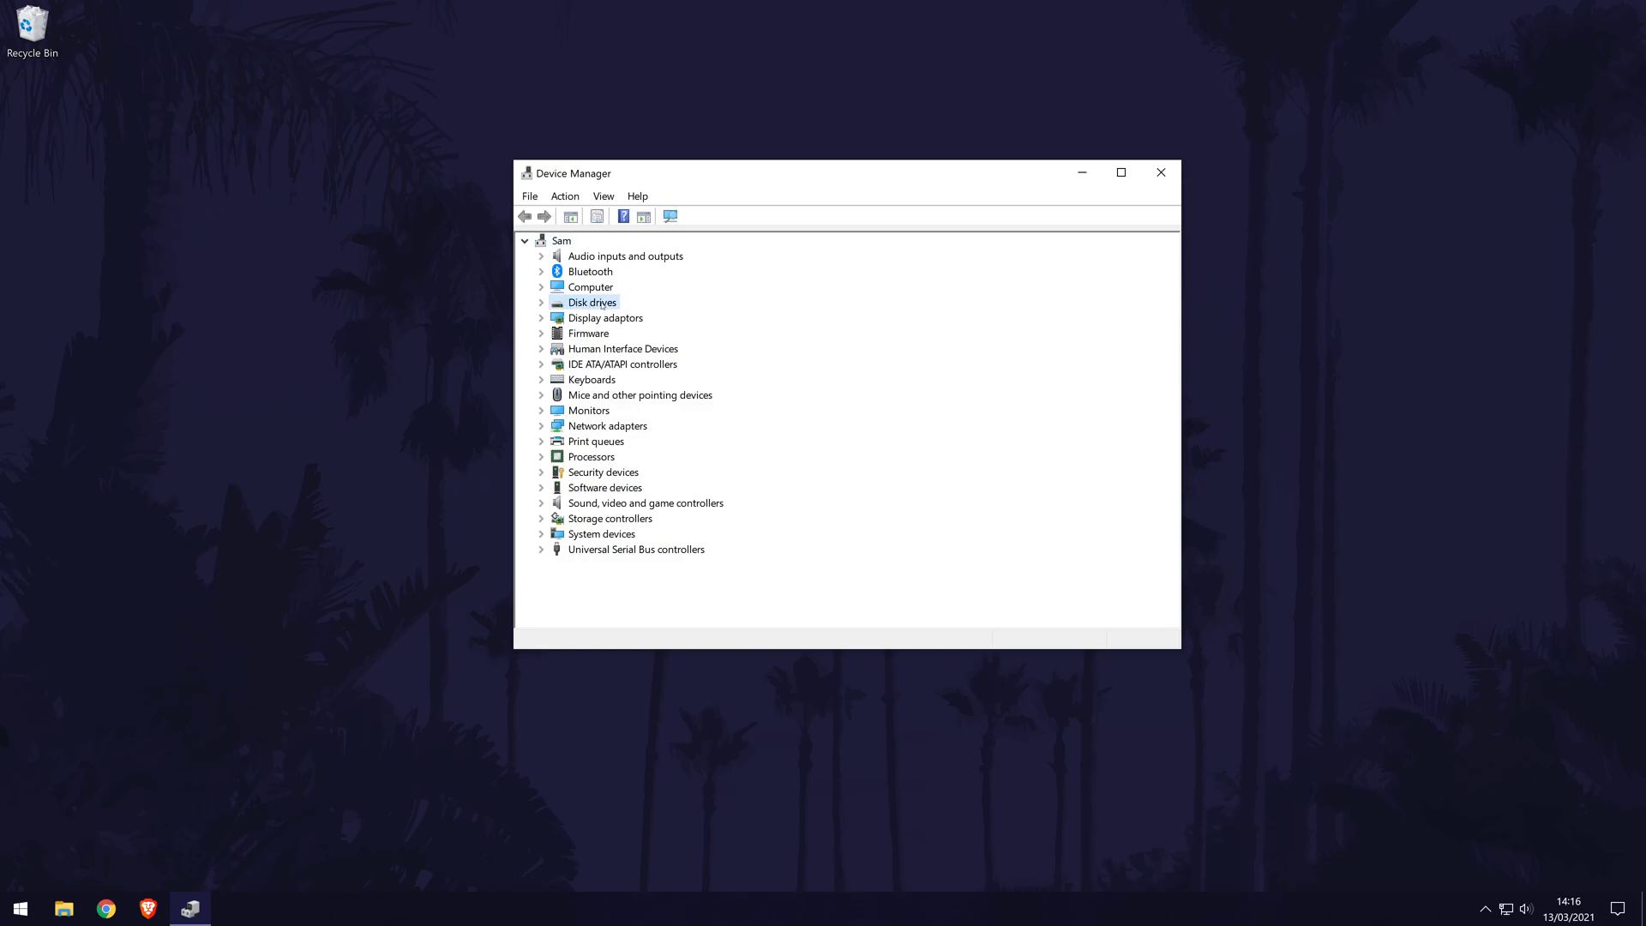
double_click(577, 306)
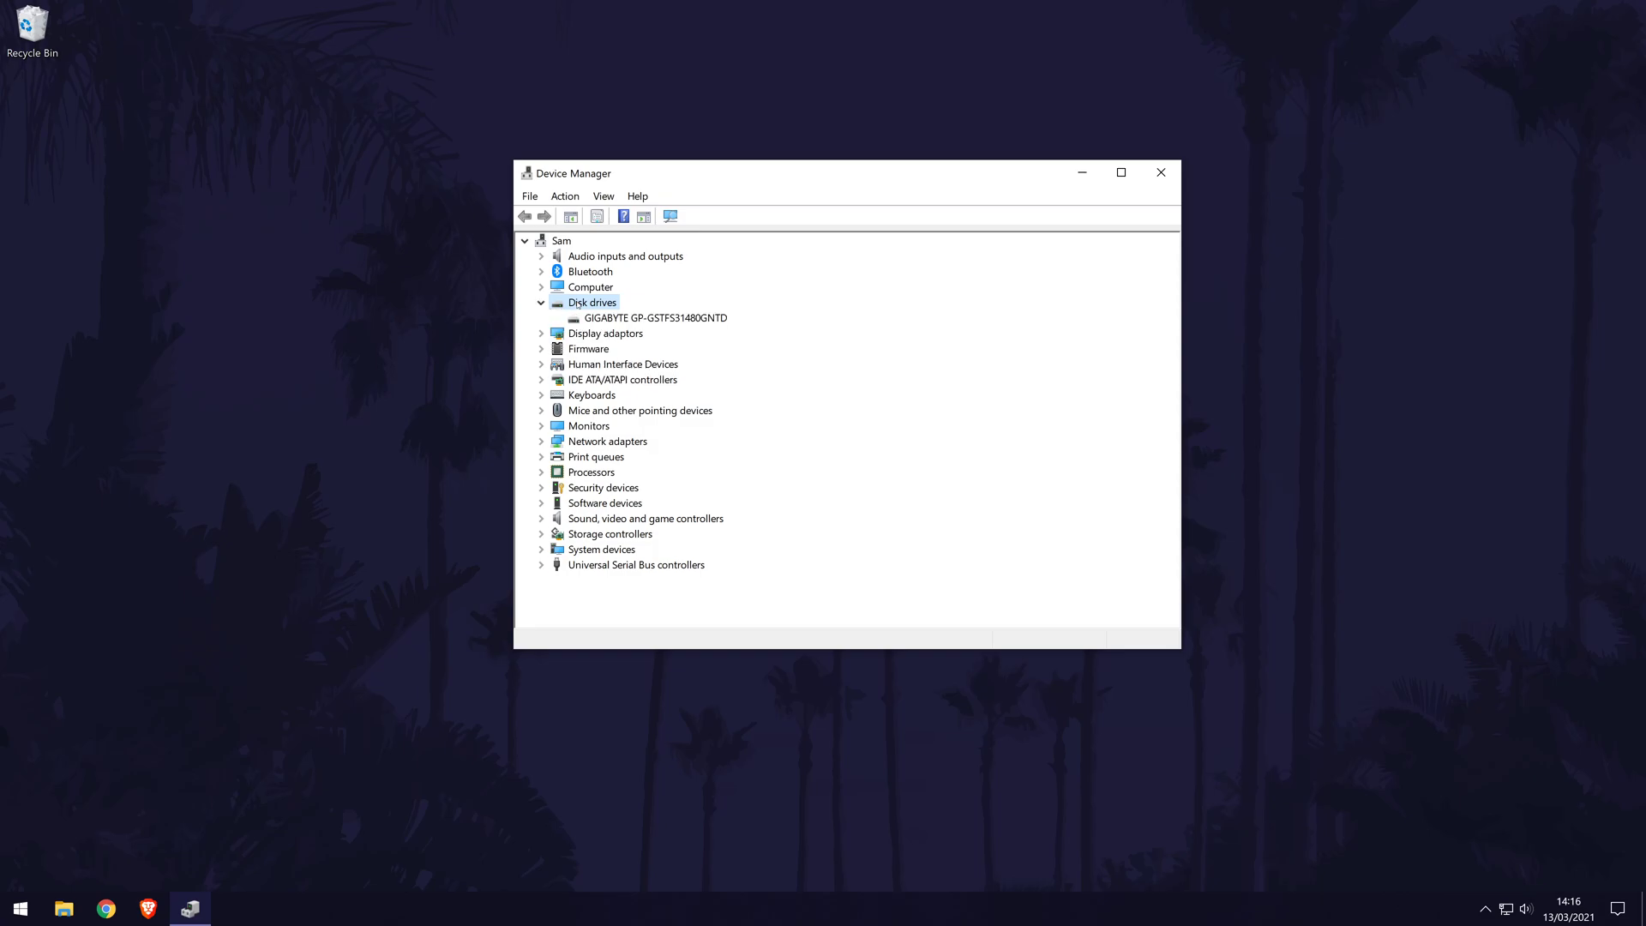
left_click(680, 319)
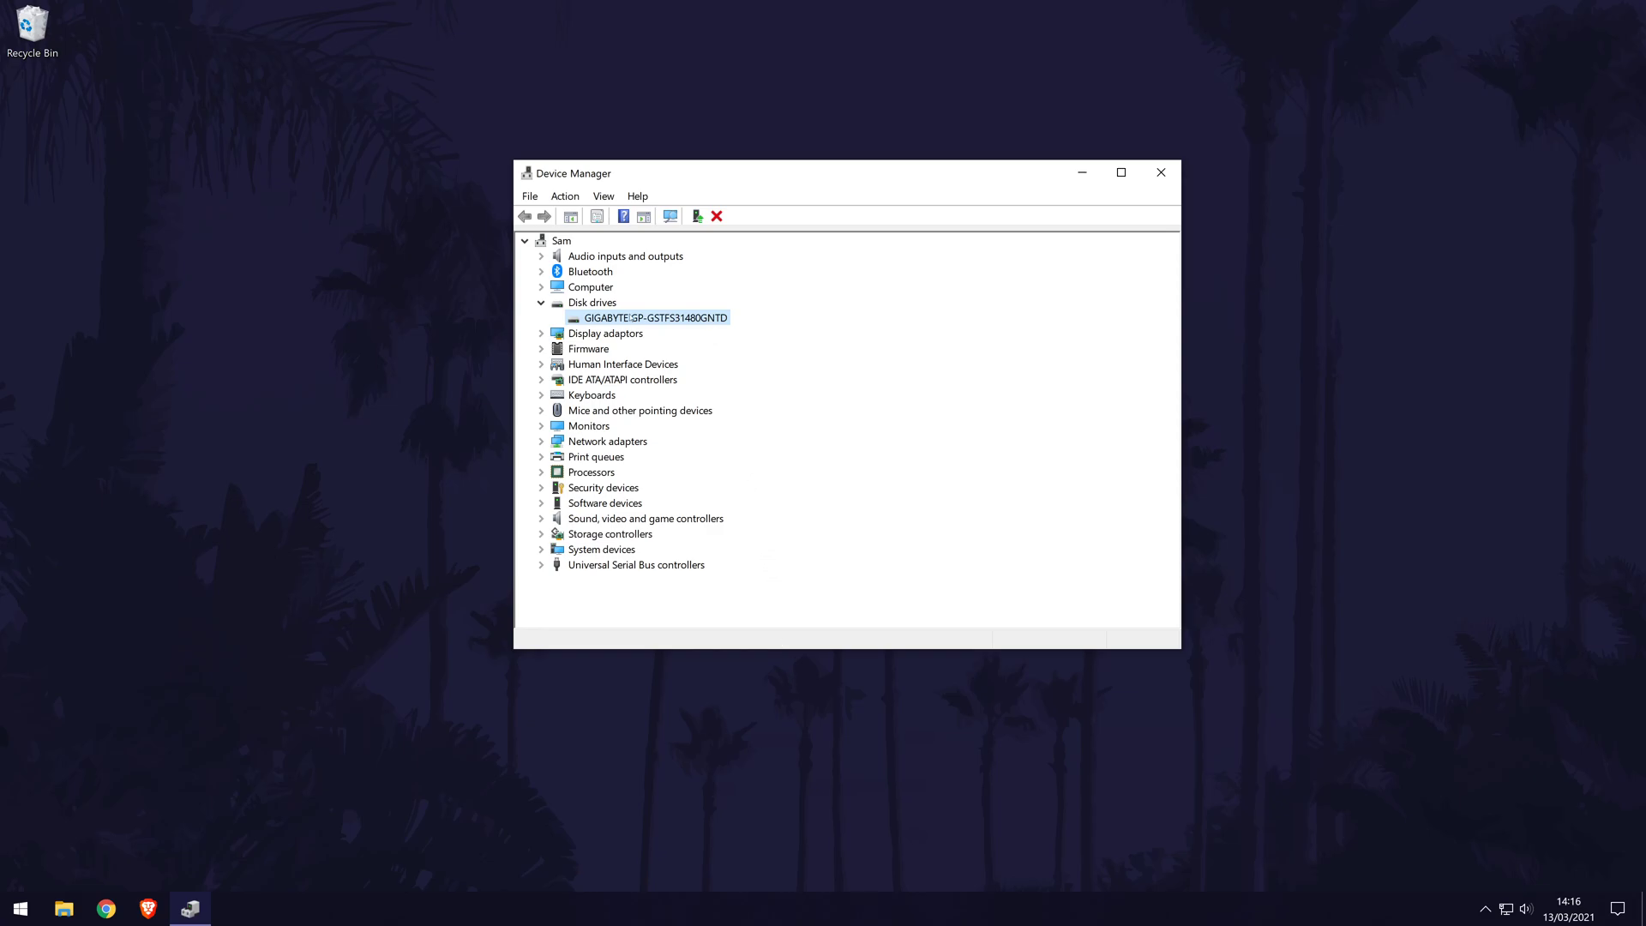
Populate the GIGABYTE drive's Volumes tab, view the 457863 MB C: volume, and close
double_click(659, 320)
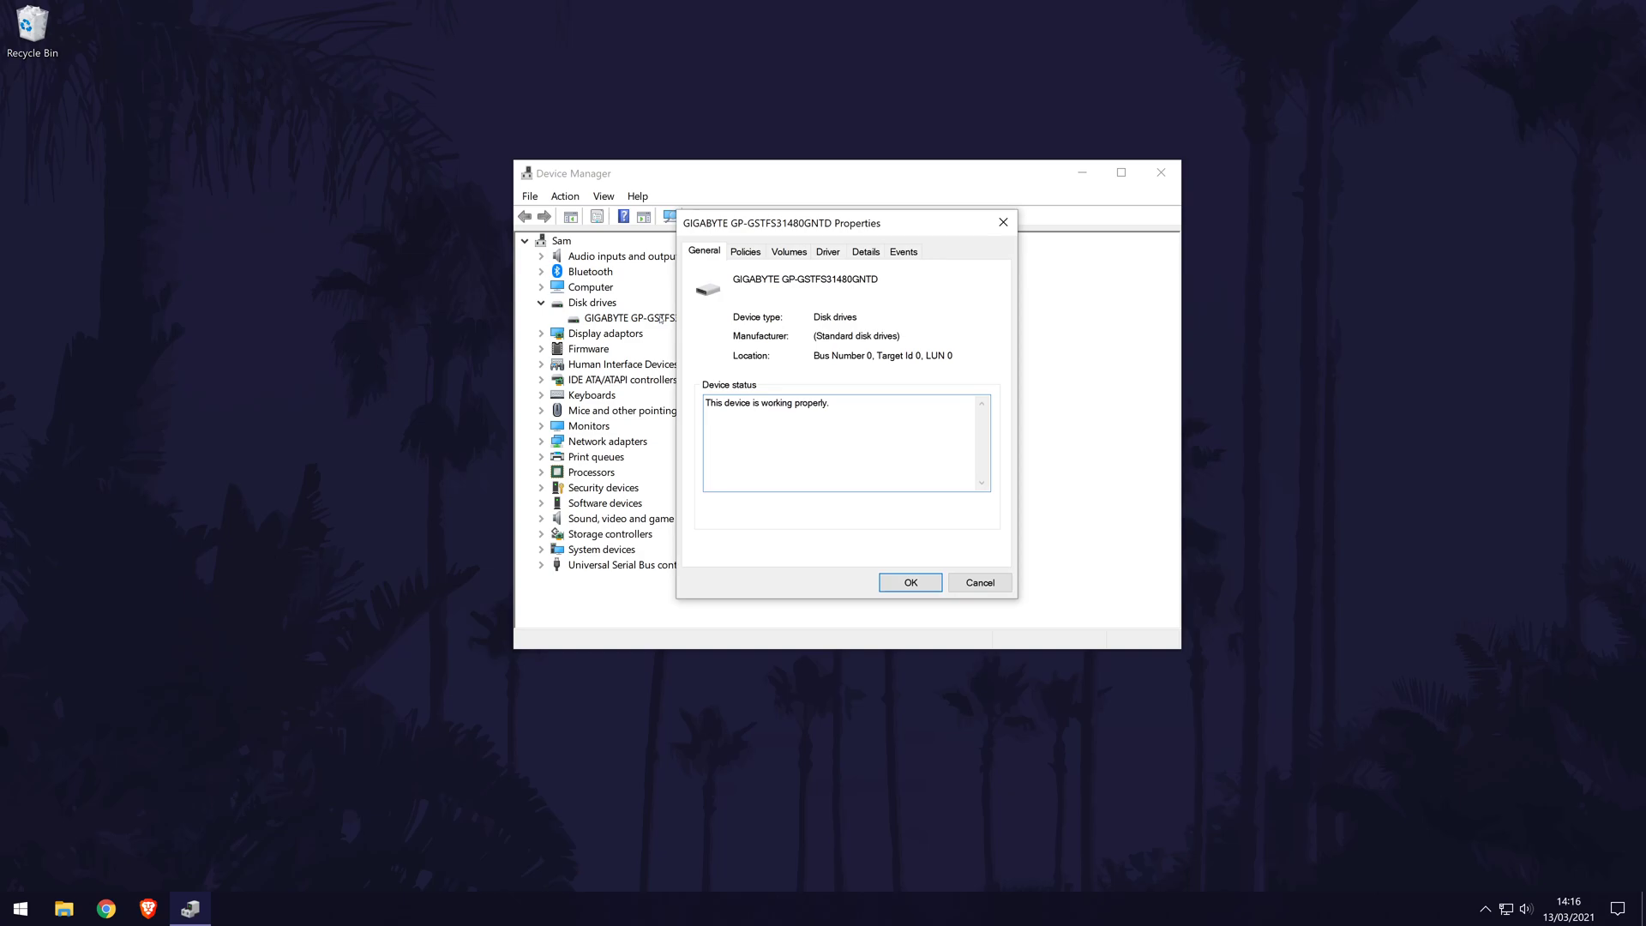
left_click(790, 252)
left_click(738, 543)
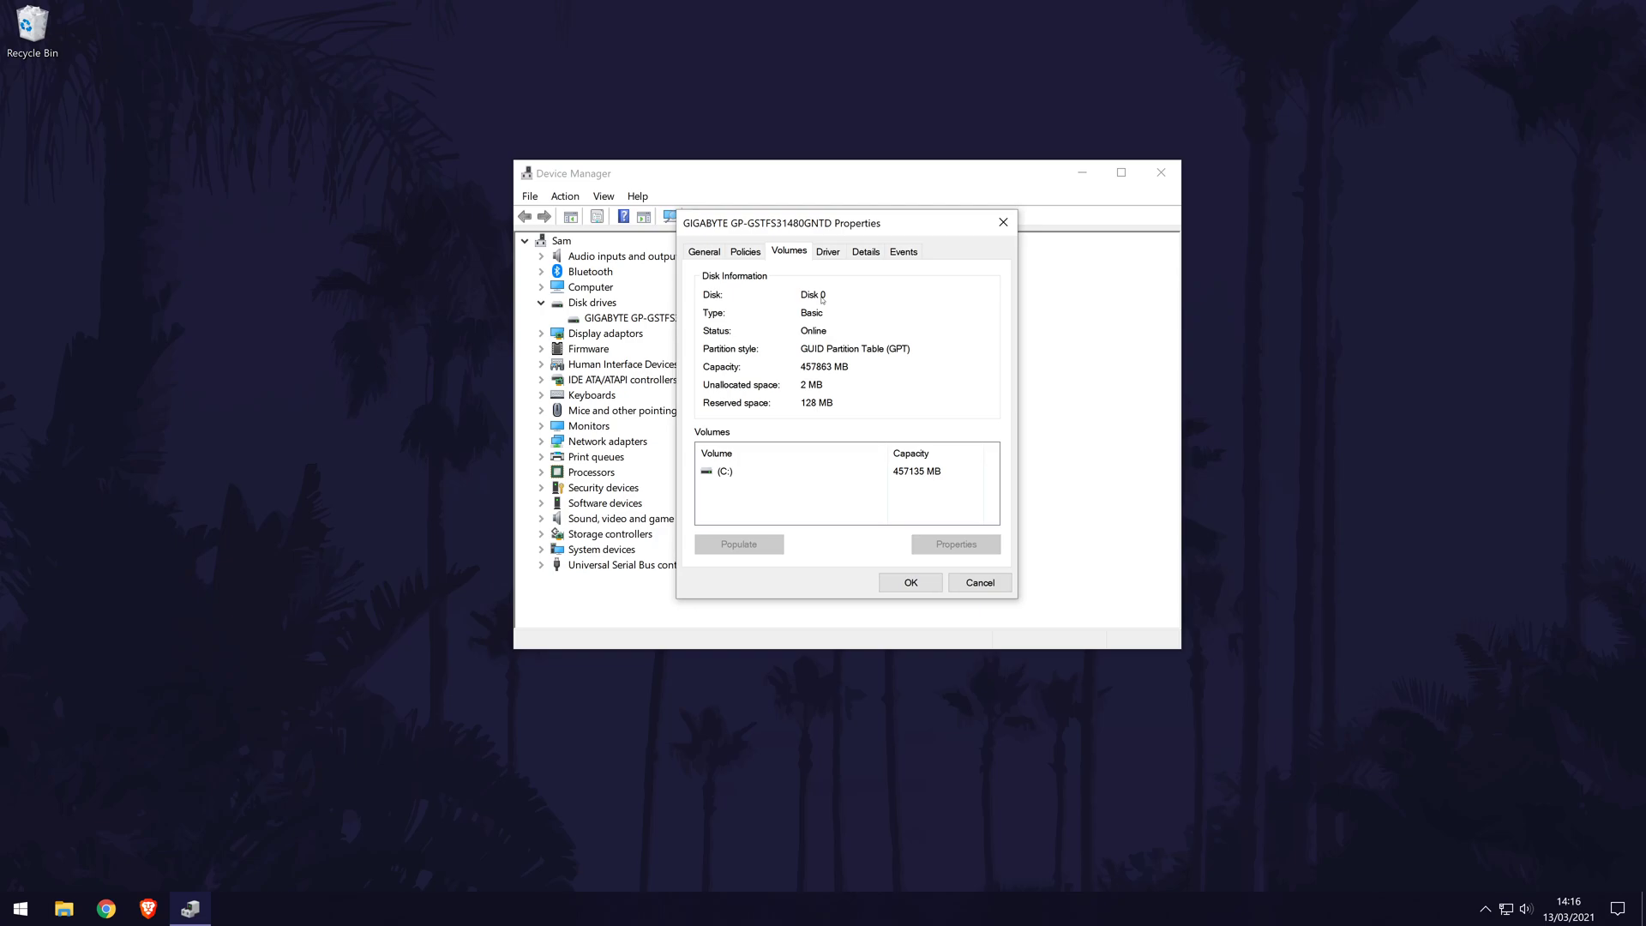
left_click(903, 474)
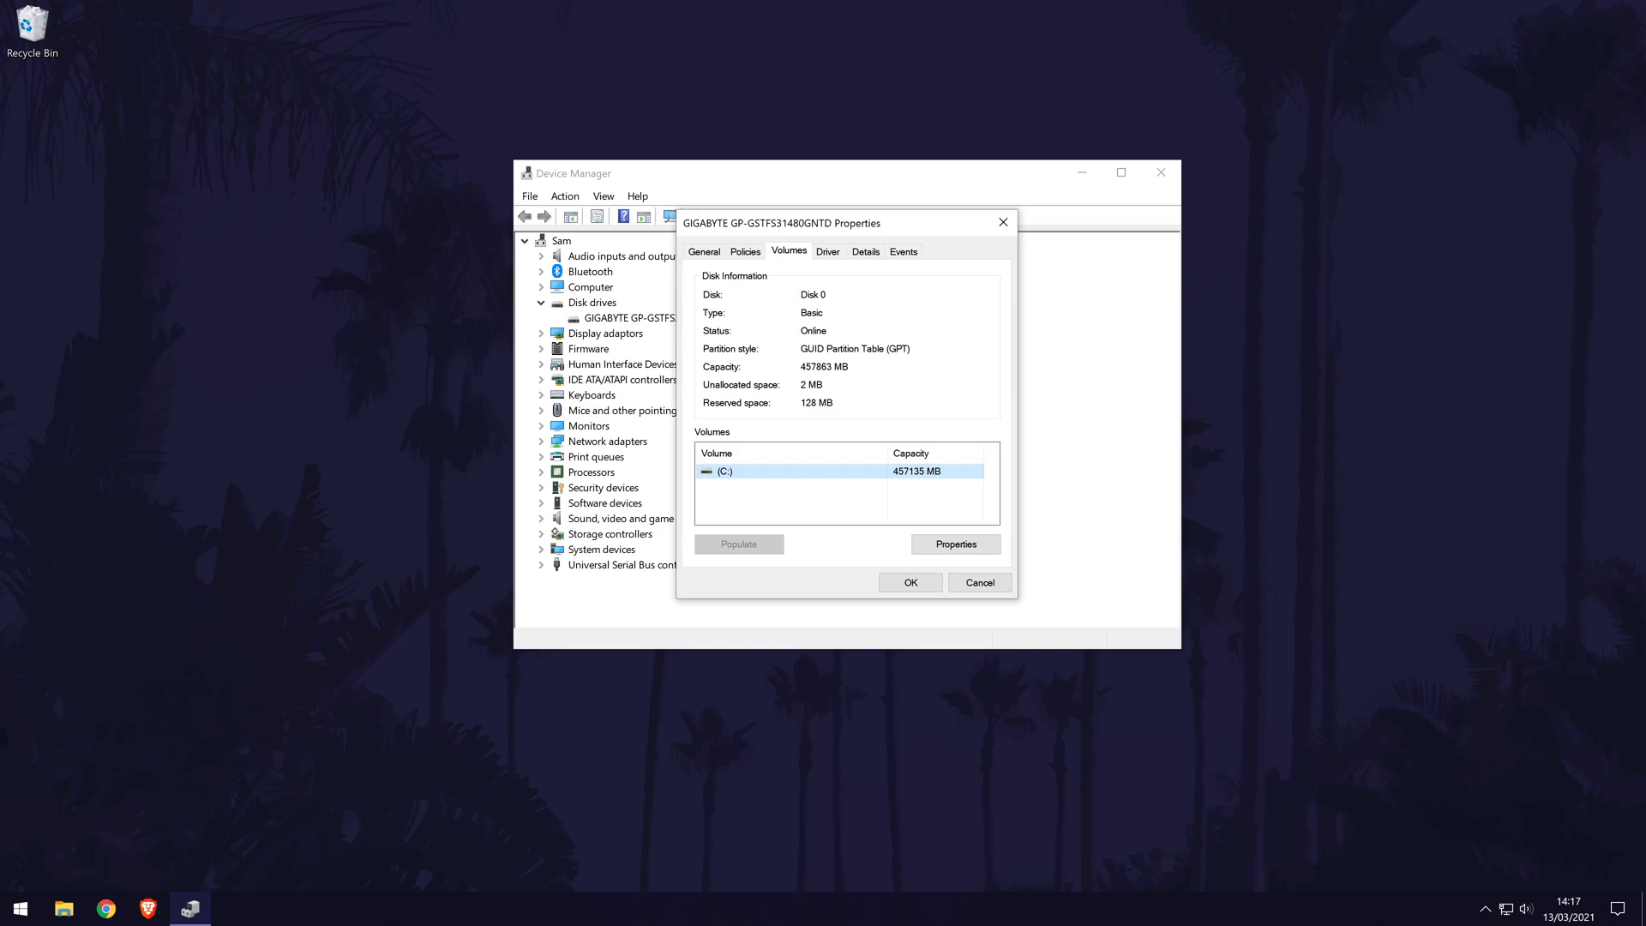
left_click(1003, 222)
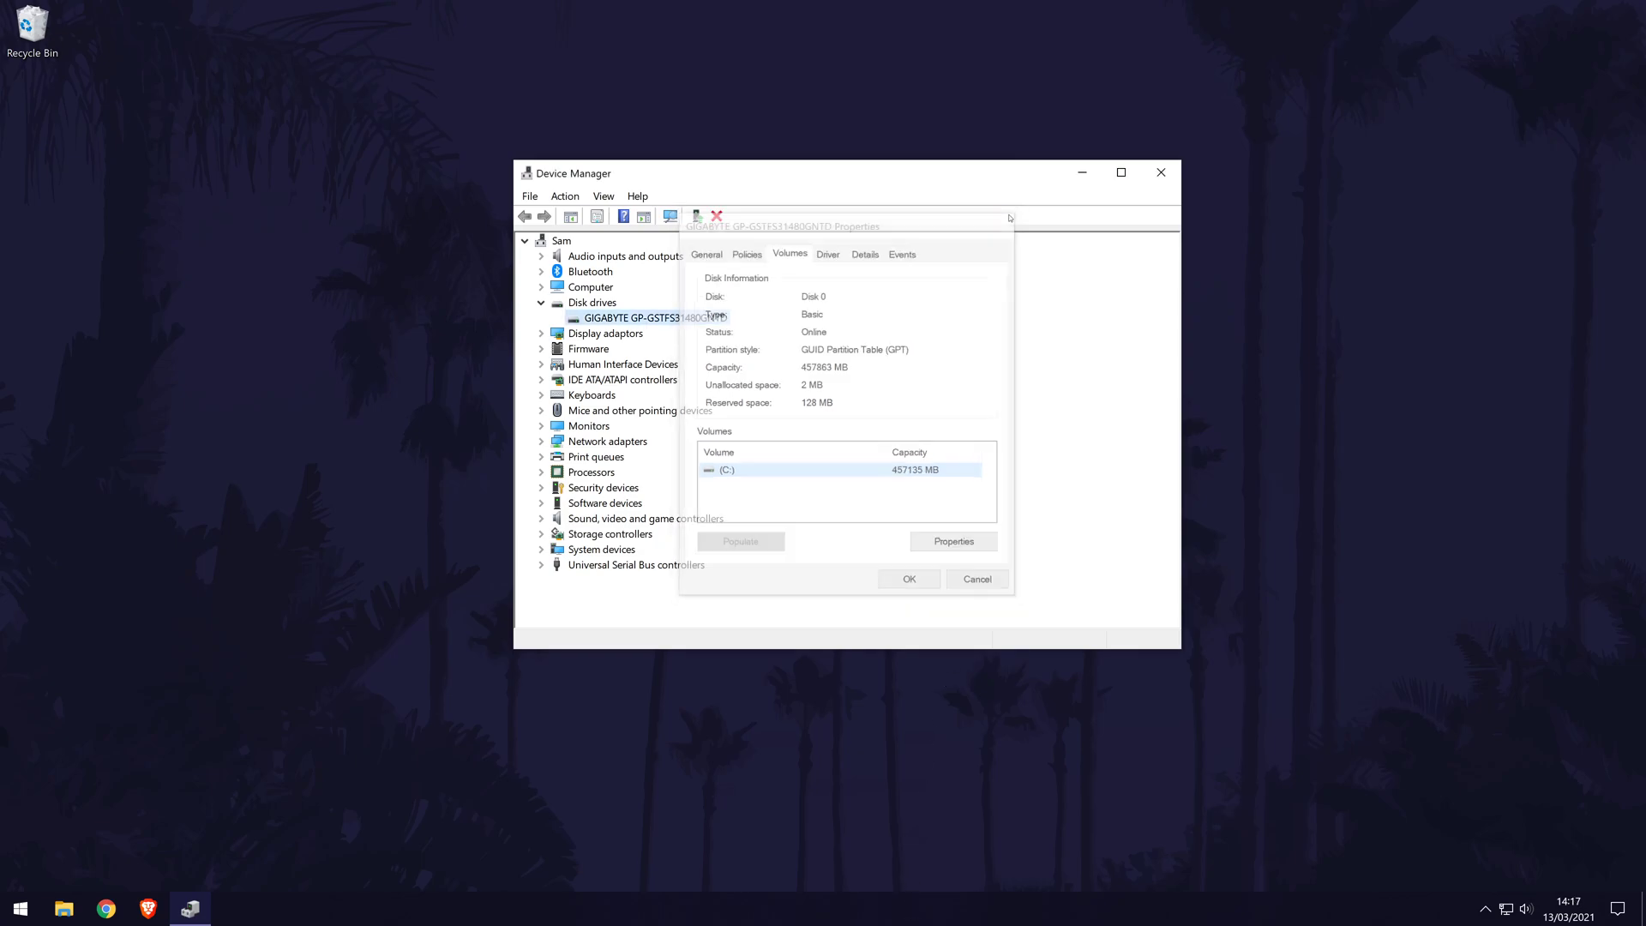
Close Device Manager and launch Task Manager from the taskbar menu
left_click(1162, 173)
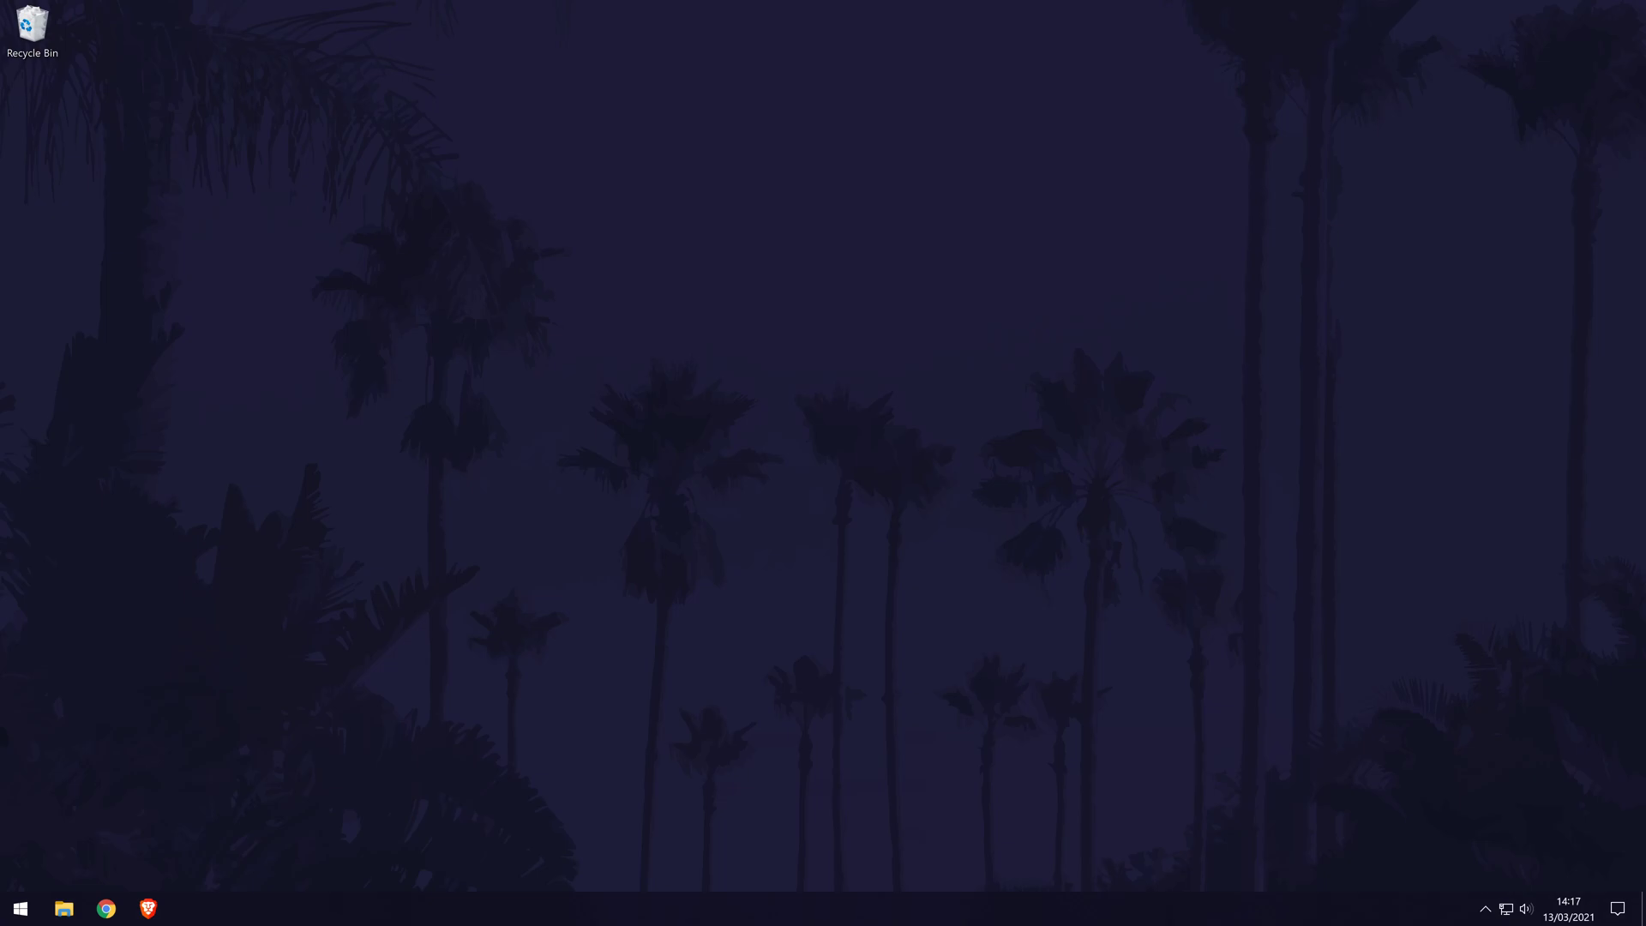
right_click(883, 898)
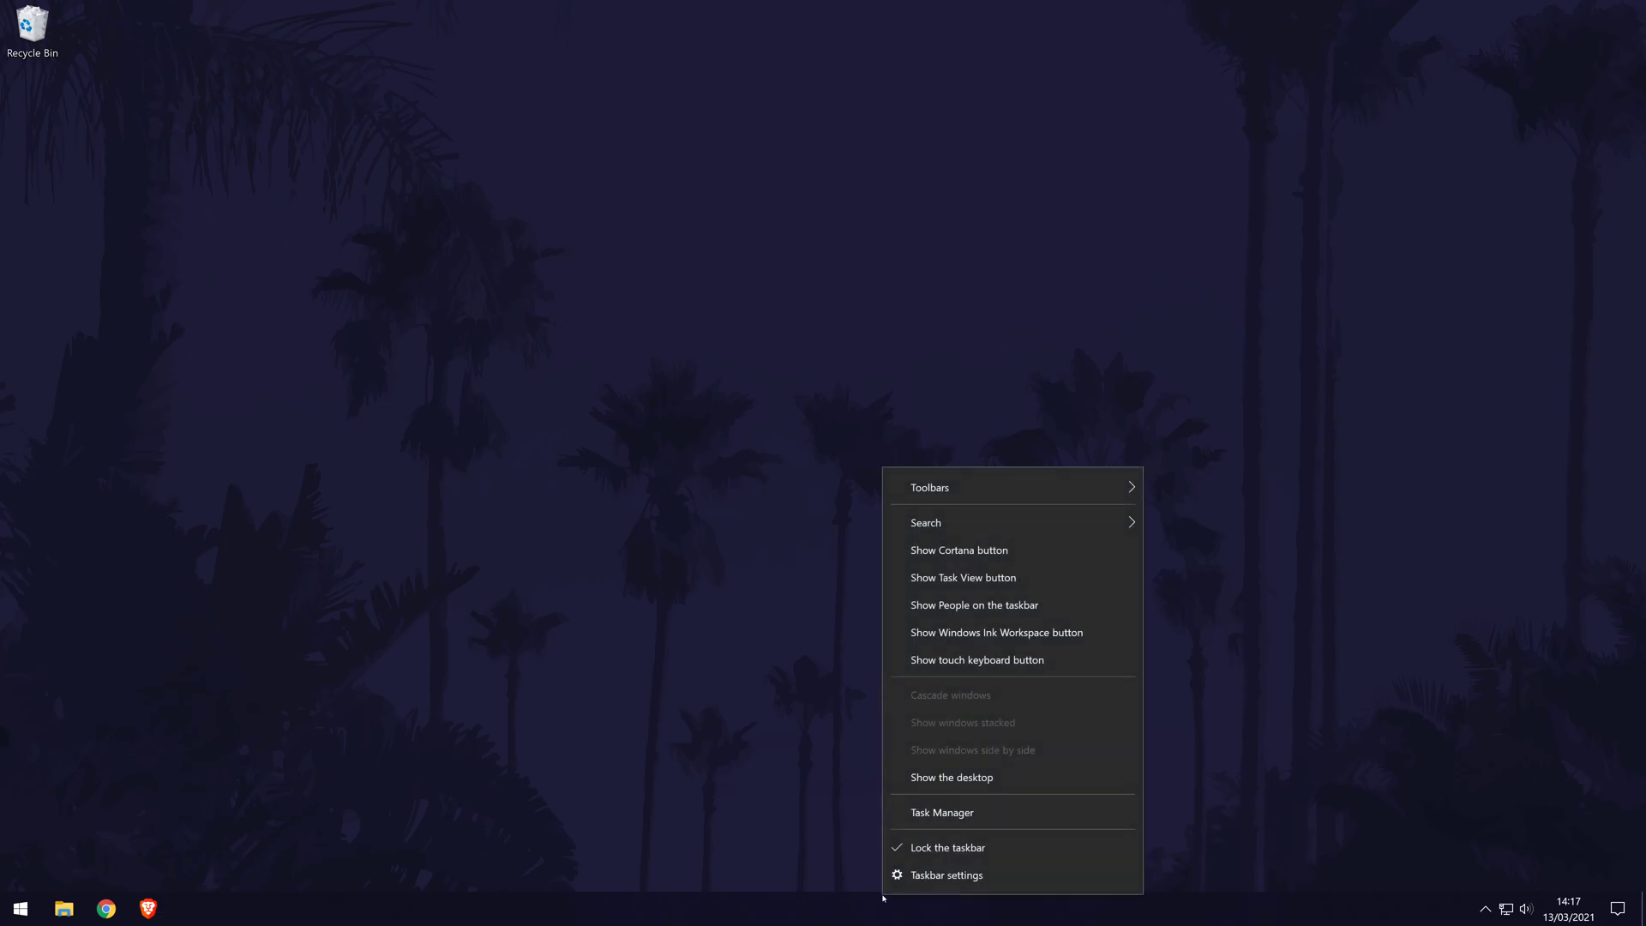
left_click(1053, 814)
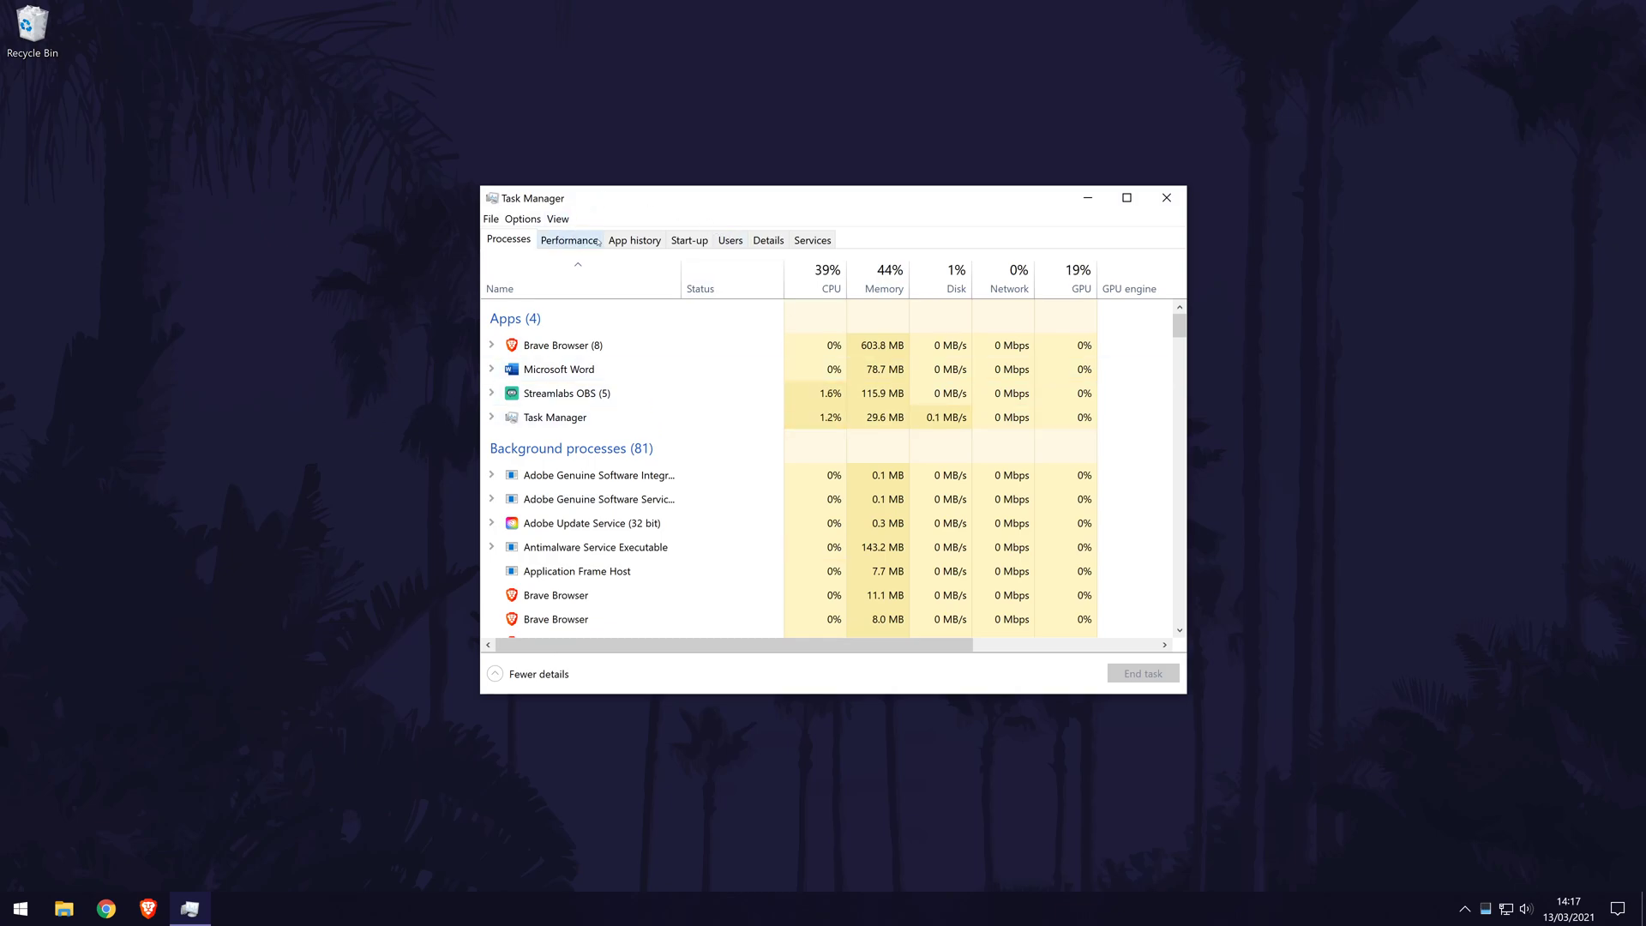
Show Performance details for Disk 0 (C:), the 447 GB GIGABYTE SSD
left_click(570, 240)
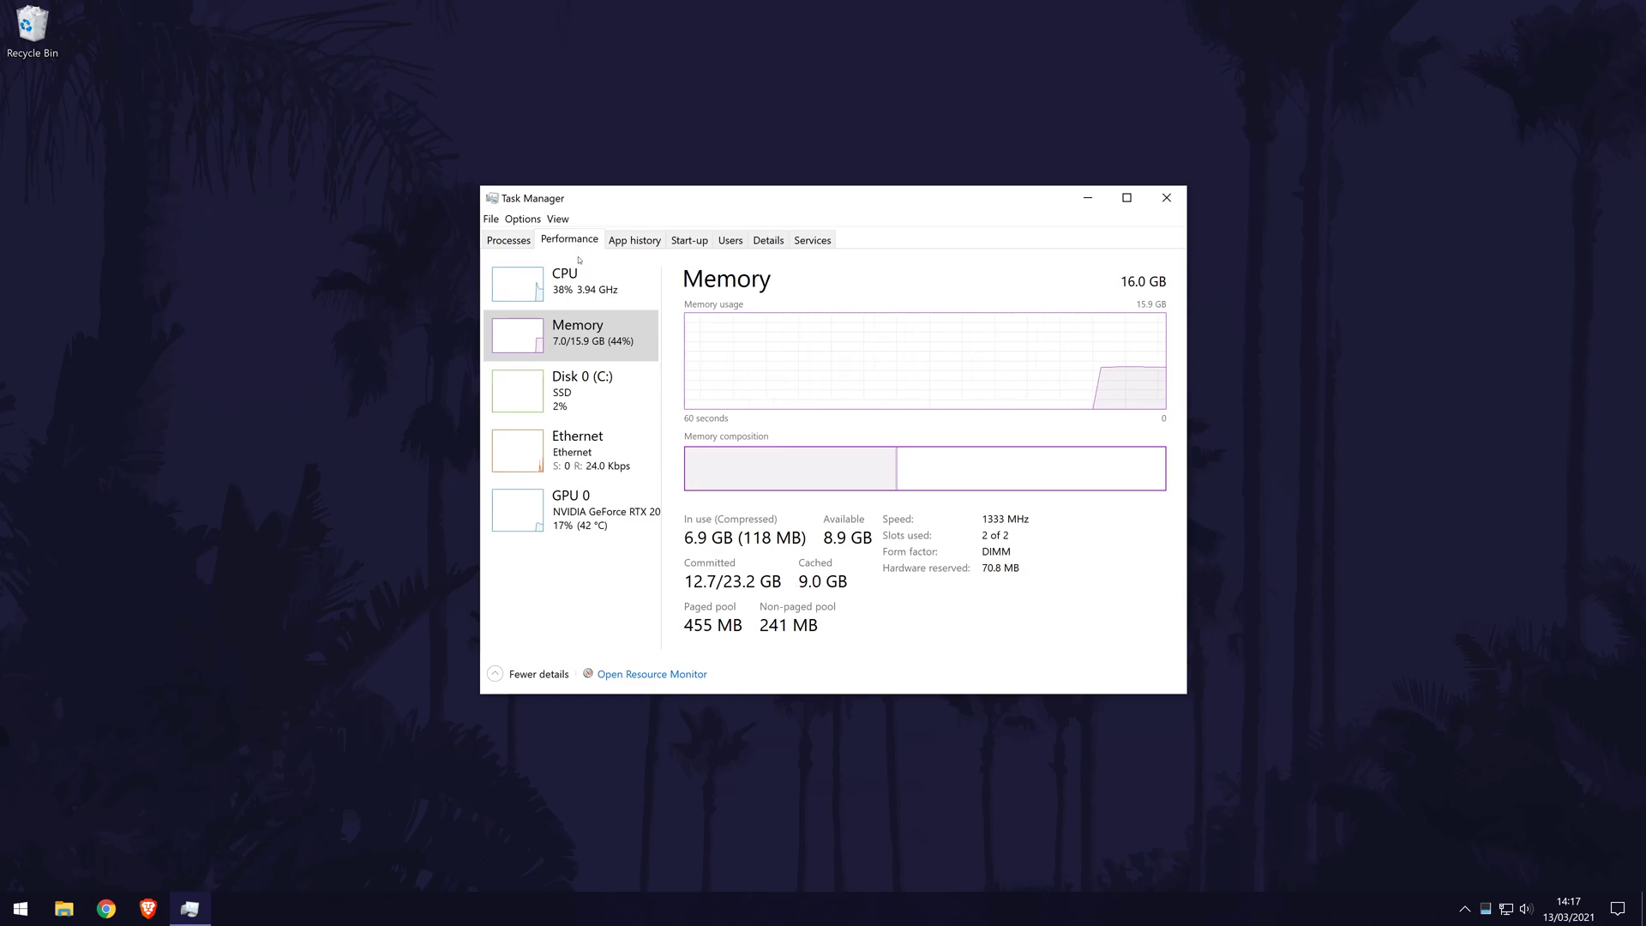
left_click(578, 398)
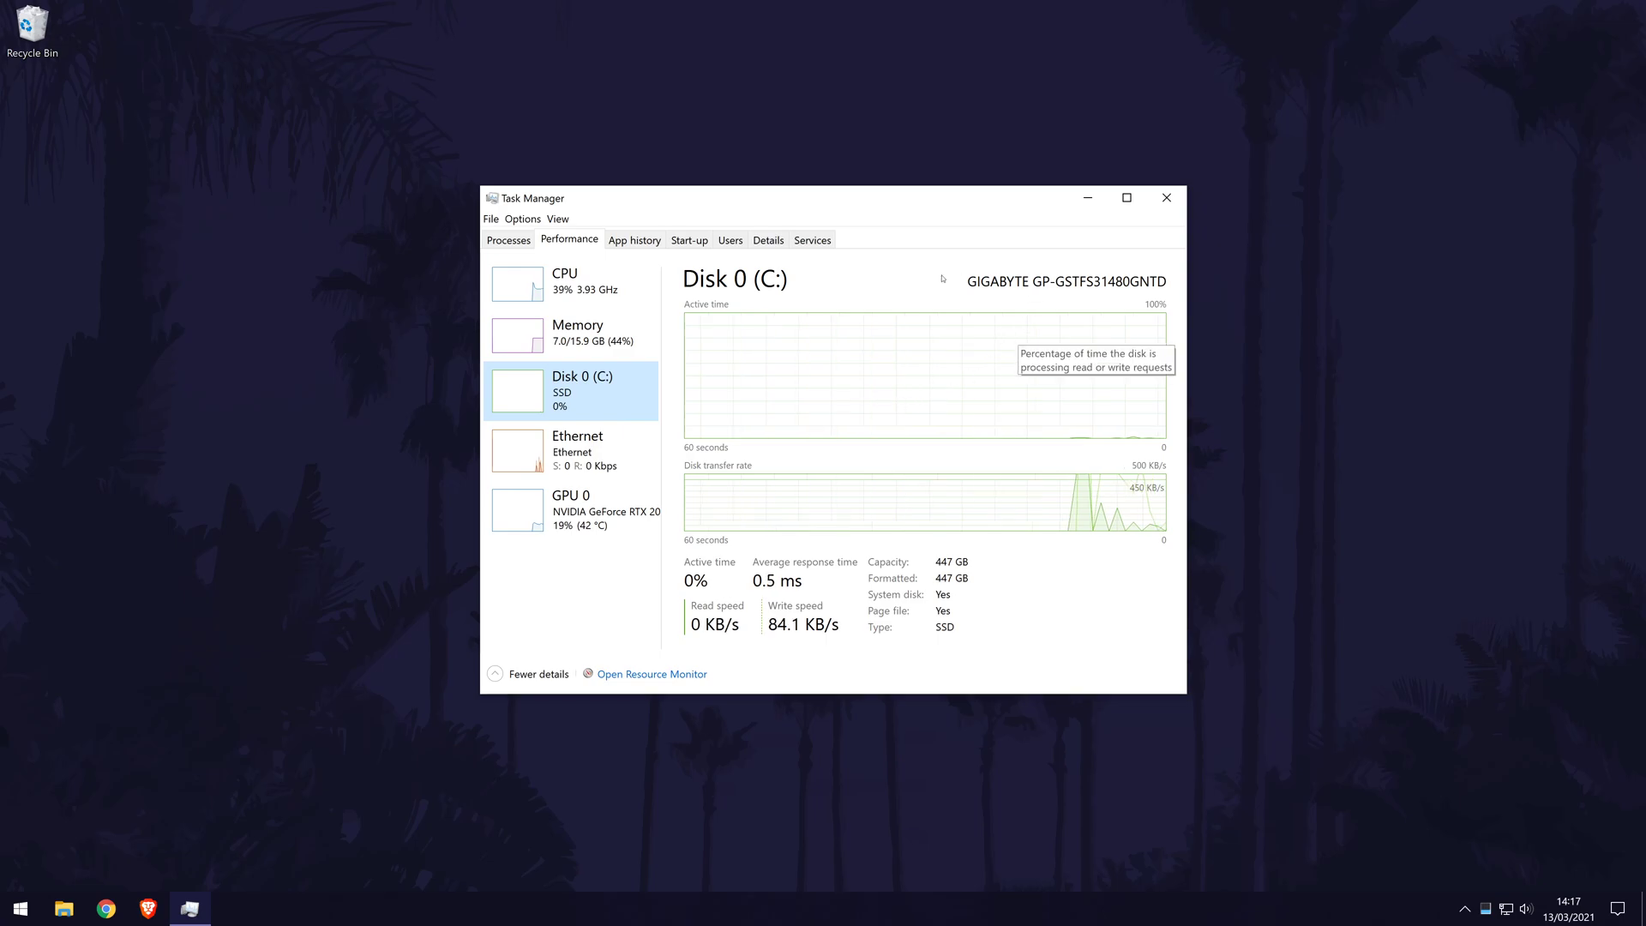